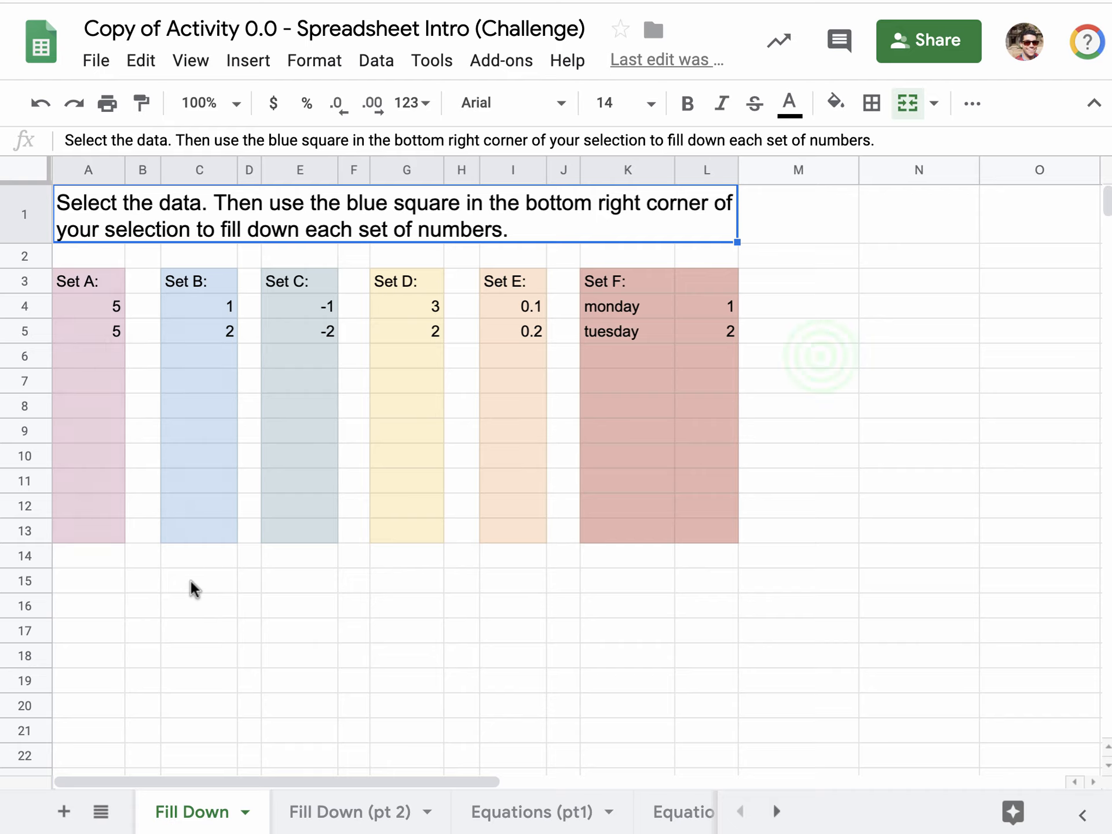
# Enter the formula =5*6 in cell N4, check its result and clear the cell again.
pyautogui.click(820, 356)
pyautogui.click(901, 316)
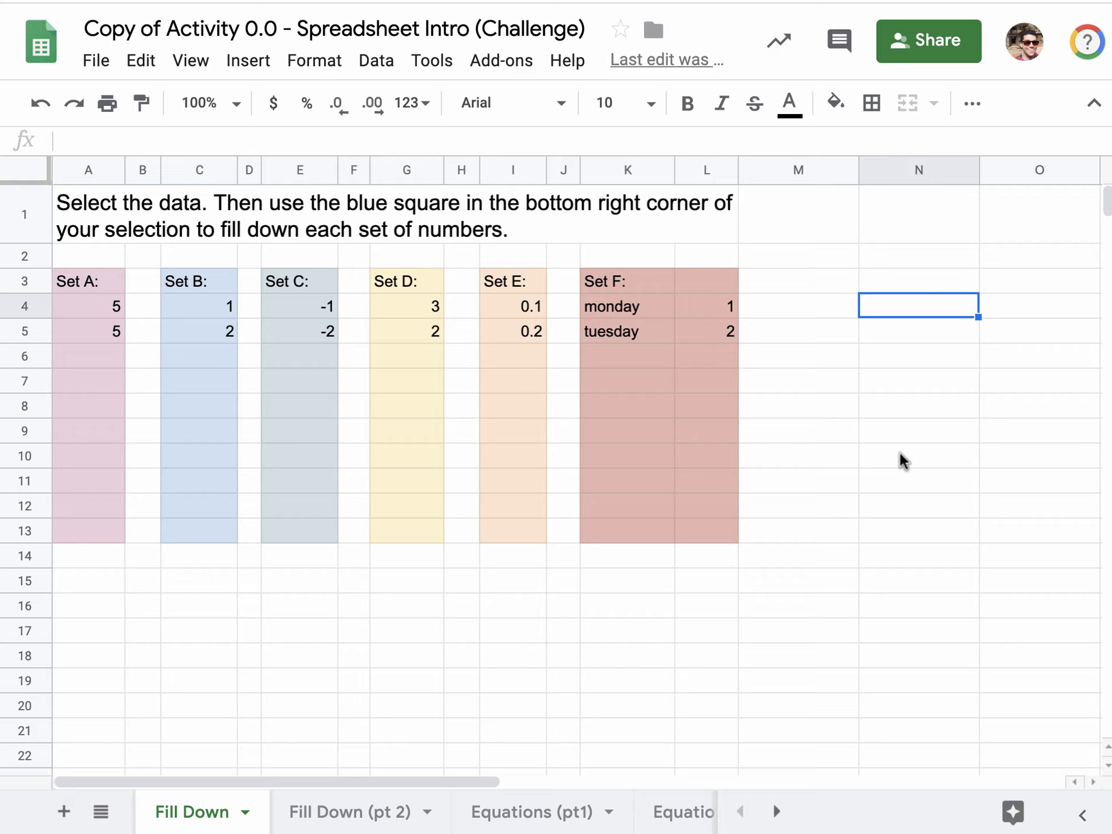
pyautogui.write('=')
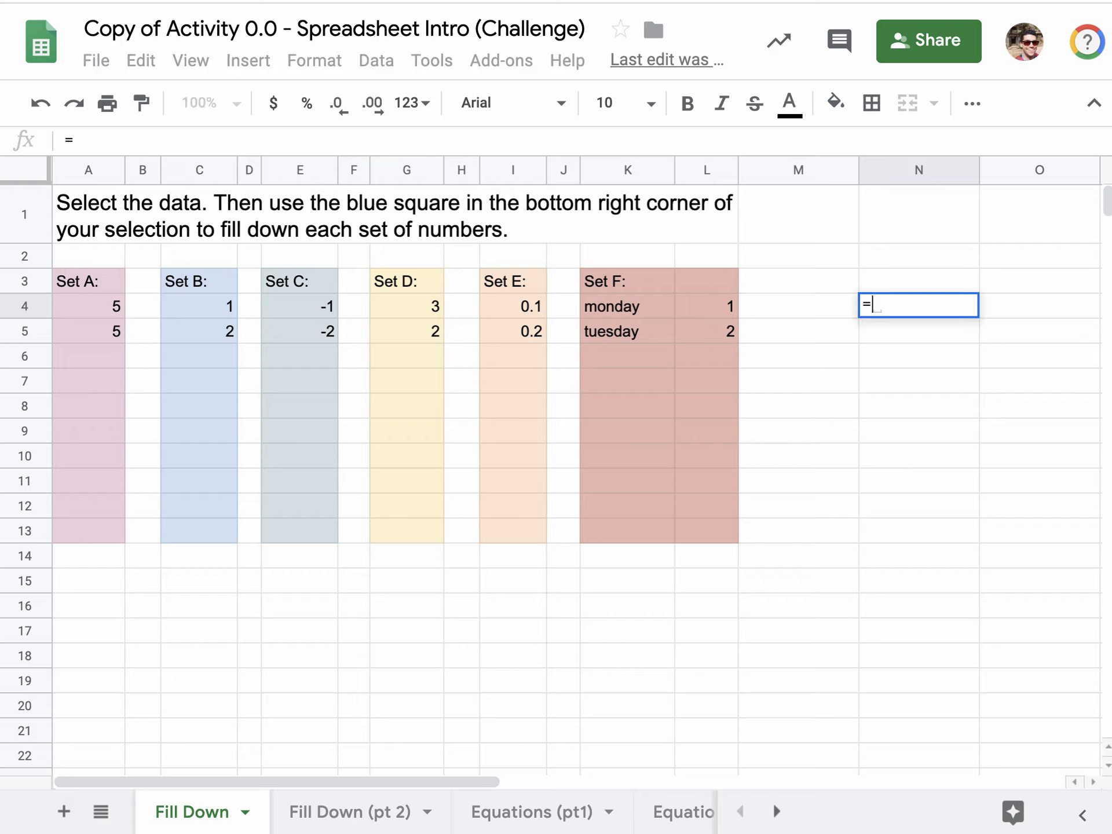
pyautogui.write('5*6')
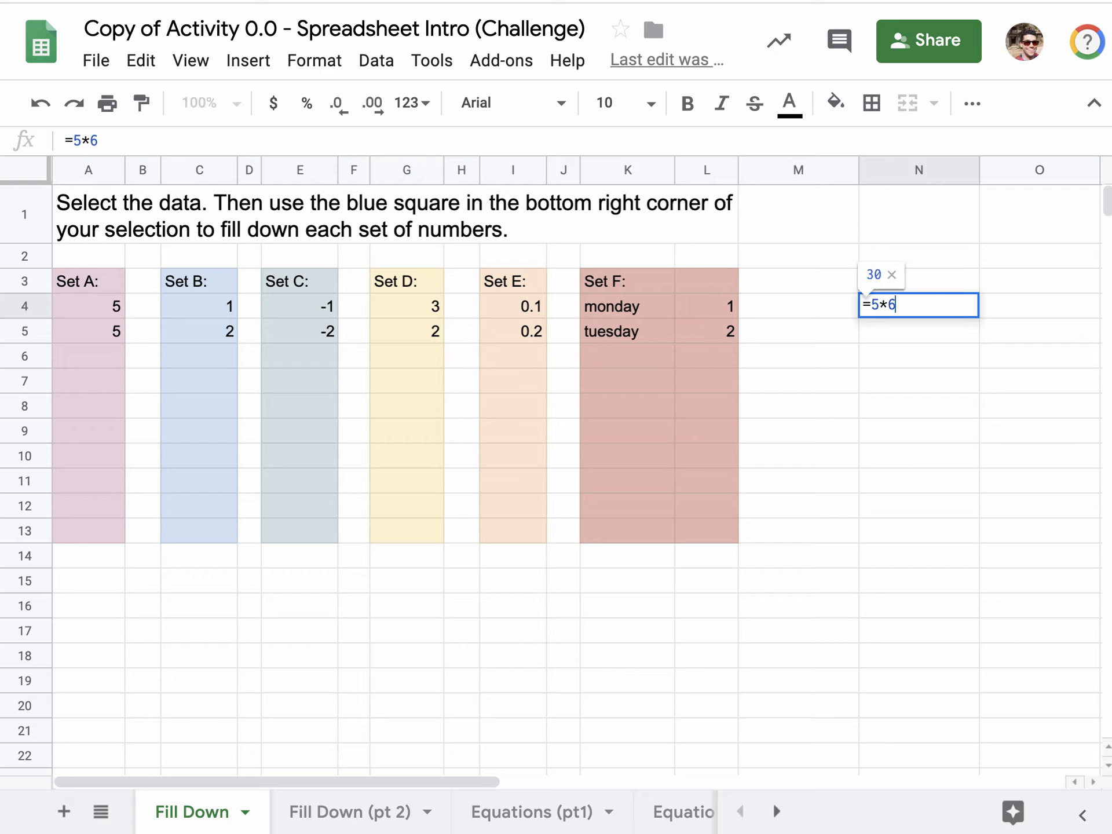
pyautogui.press('Return')
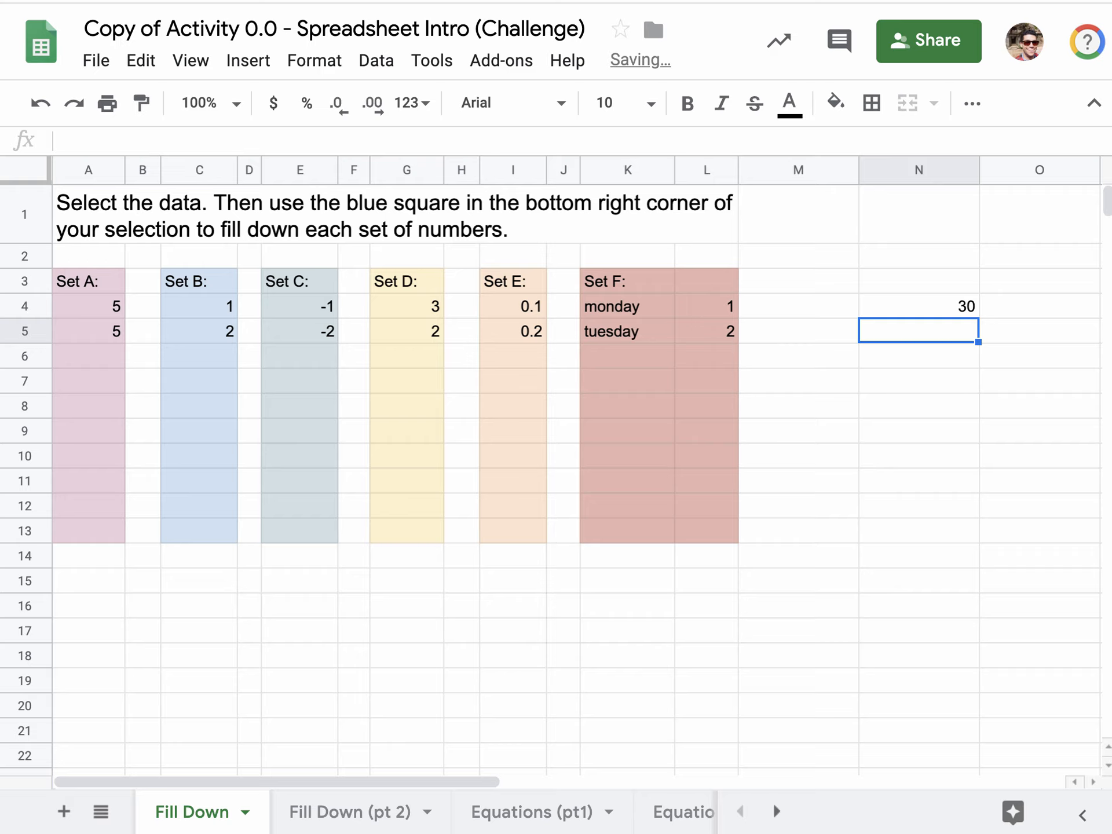
pyautogui.press('Up')
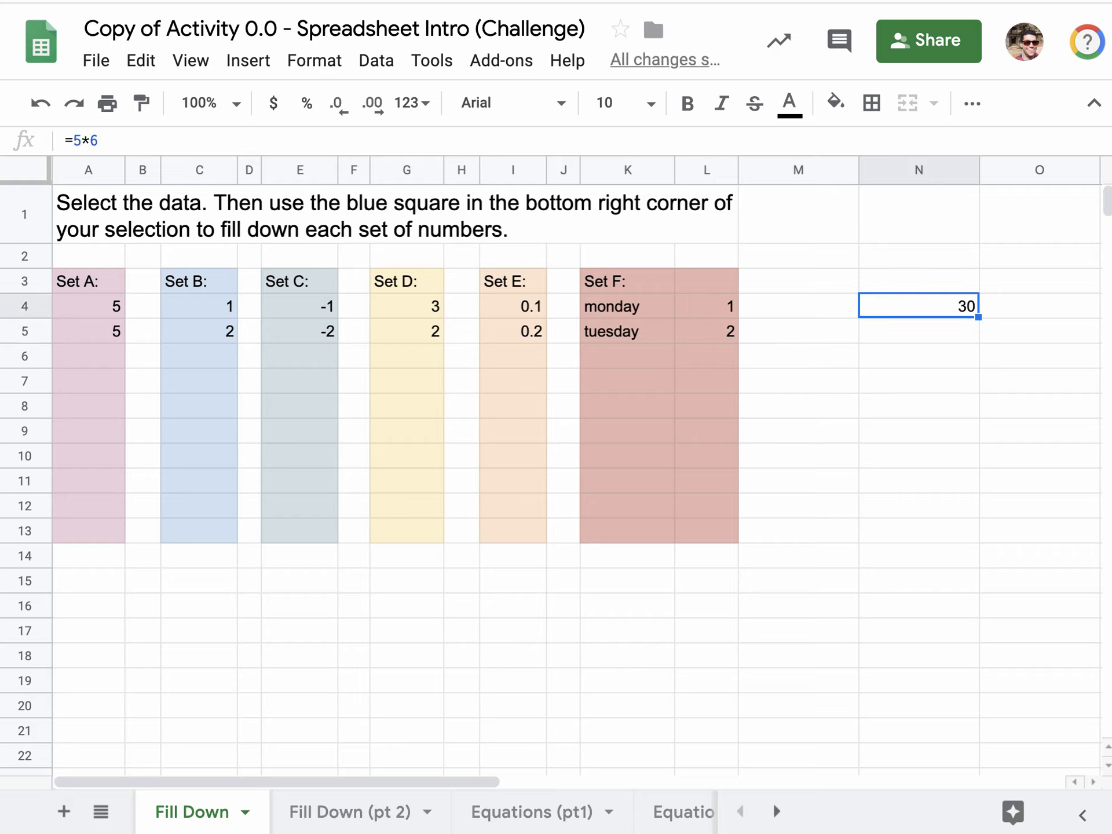
pyautogui.press('Delete')
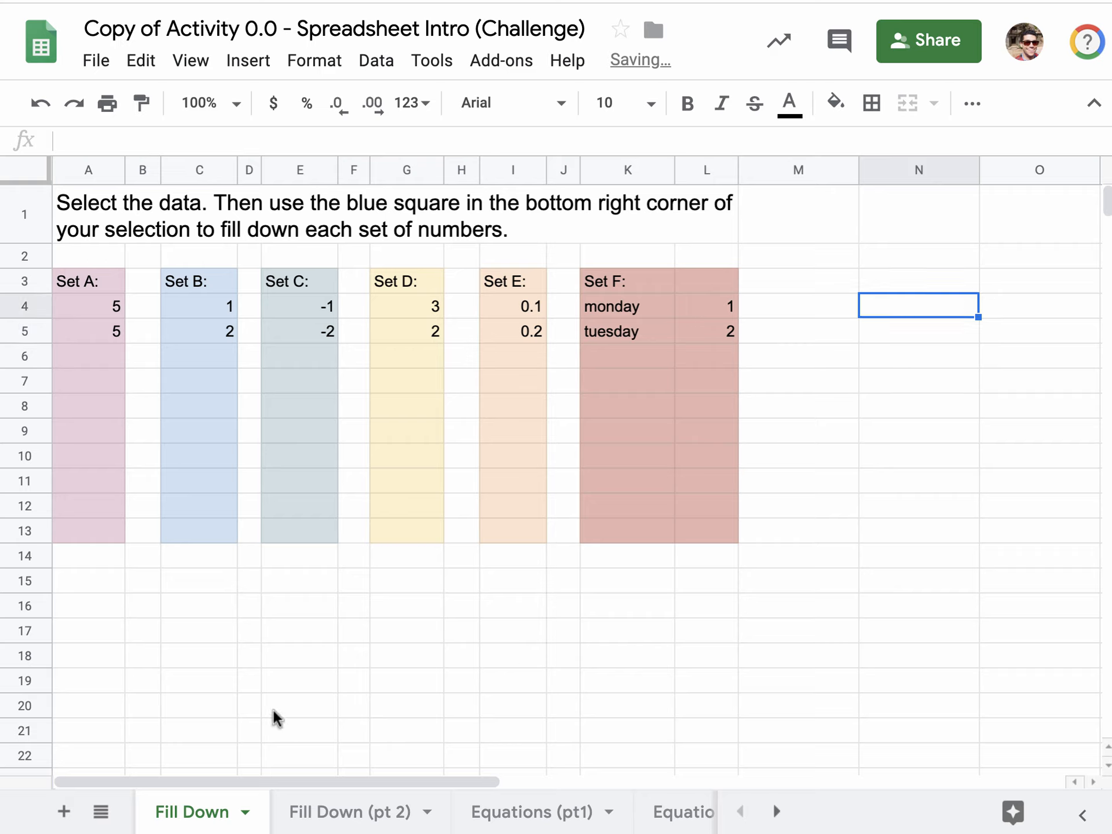
pyautogui.scroll(-10, 273, 708)
pyautogui.scroll(10, 272, 708)
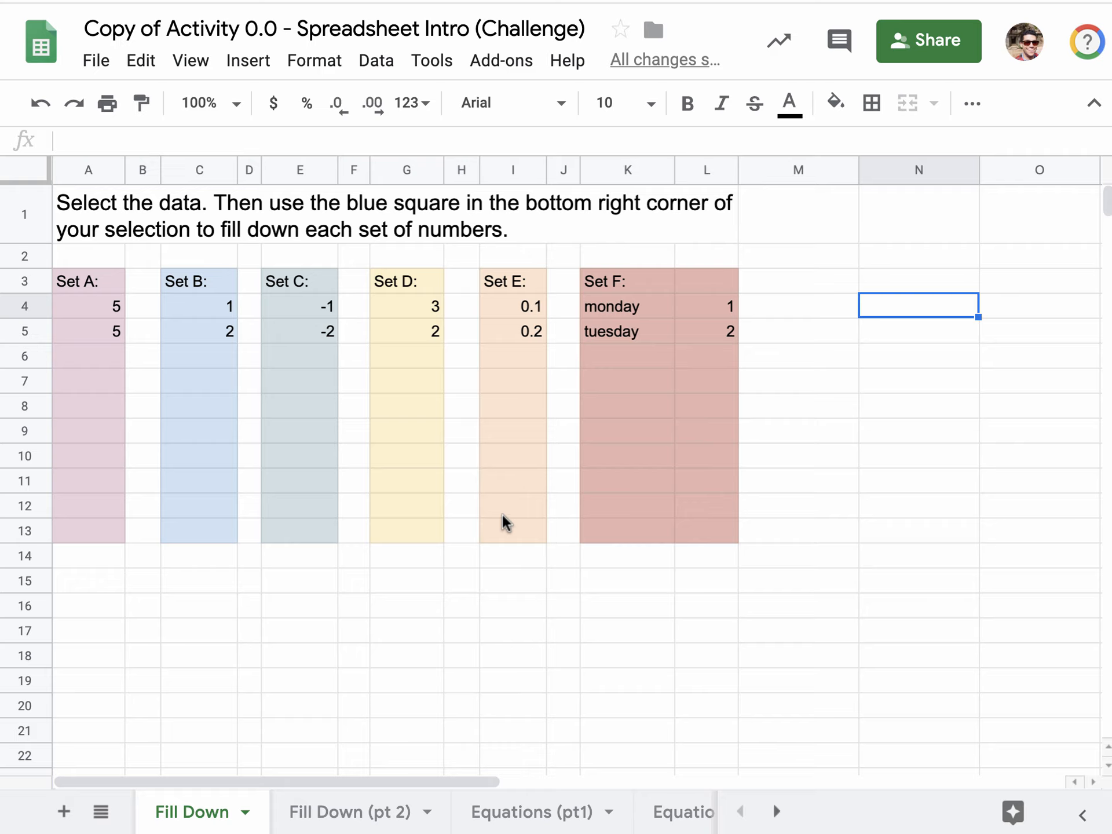
pyautogui.click(116, 310)
pyautogui.click(111, 341)
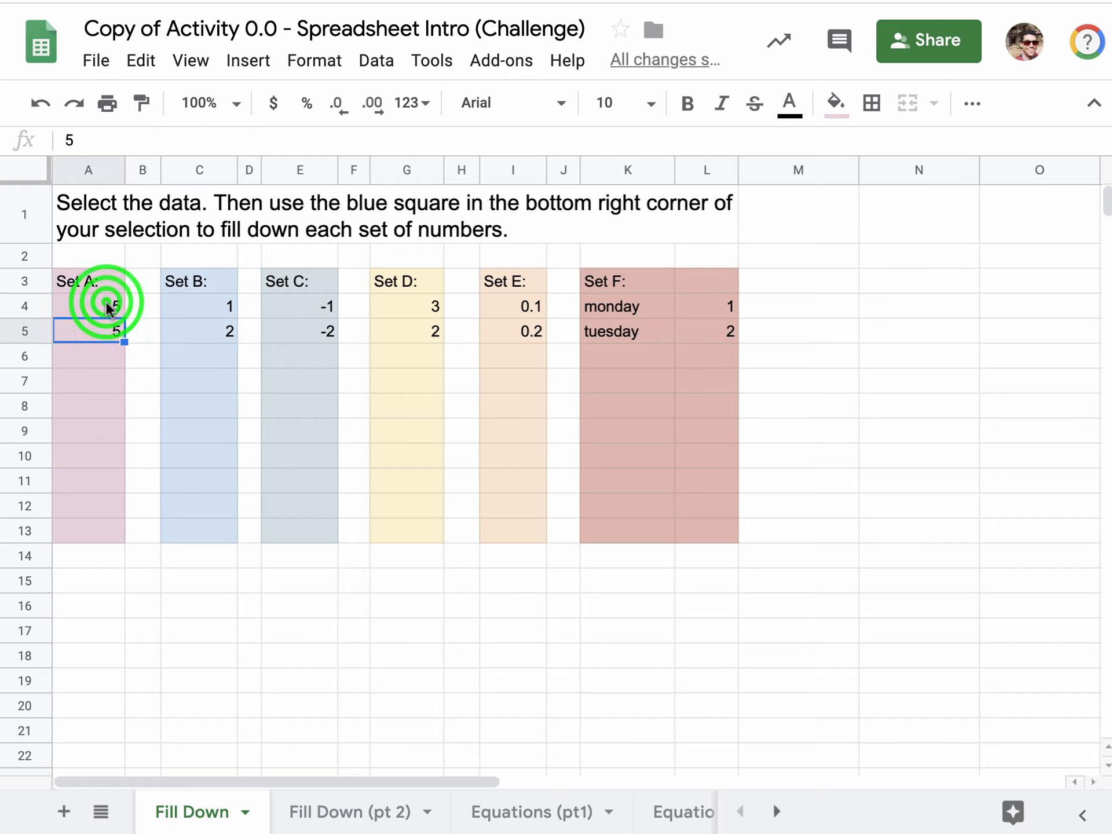
pyautogui.click(107, 304)
pyautogui.click(106, 322)
# Enter the value 5 individually in each Set A cell from A6 through A12.
pyautogui.click(99, 362)
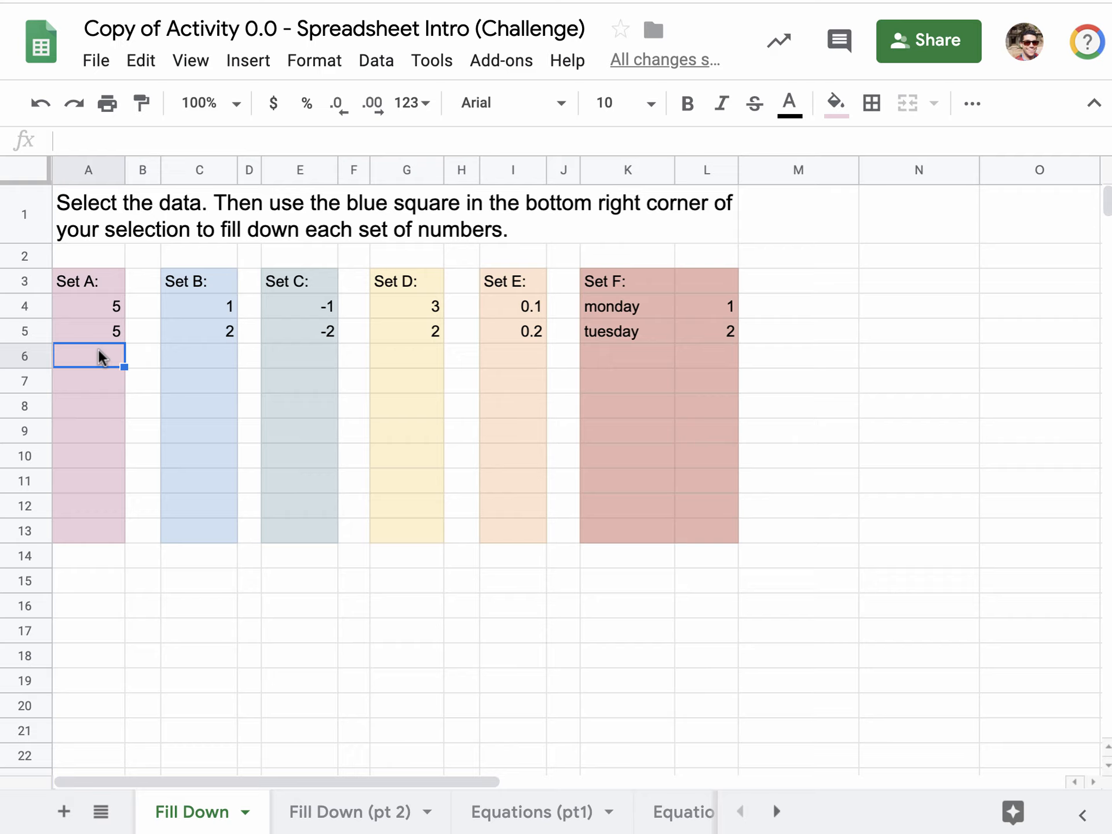
pyautogui.write('5')
pyautogui.press('Return')
pyautogui.write('5')
pyautogui.press('Return')
pyautogui.write('5')
pyautogui.press('Return')
pyautogui.write('5')
pyautogui.press('Return')
pyautogui.press('Return')
pyautogui.write('5')
pyautogui.press('Return')
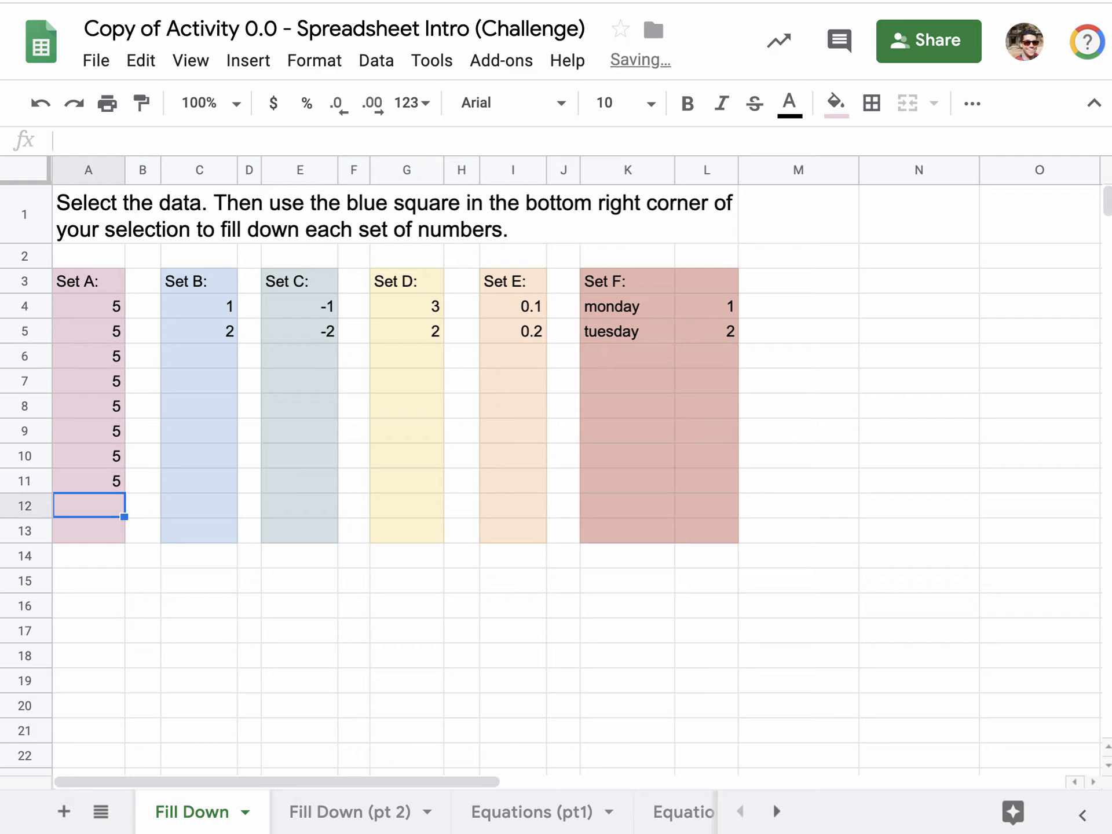
pyautogui.write('5')
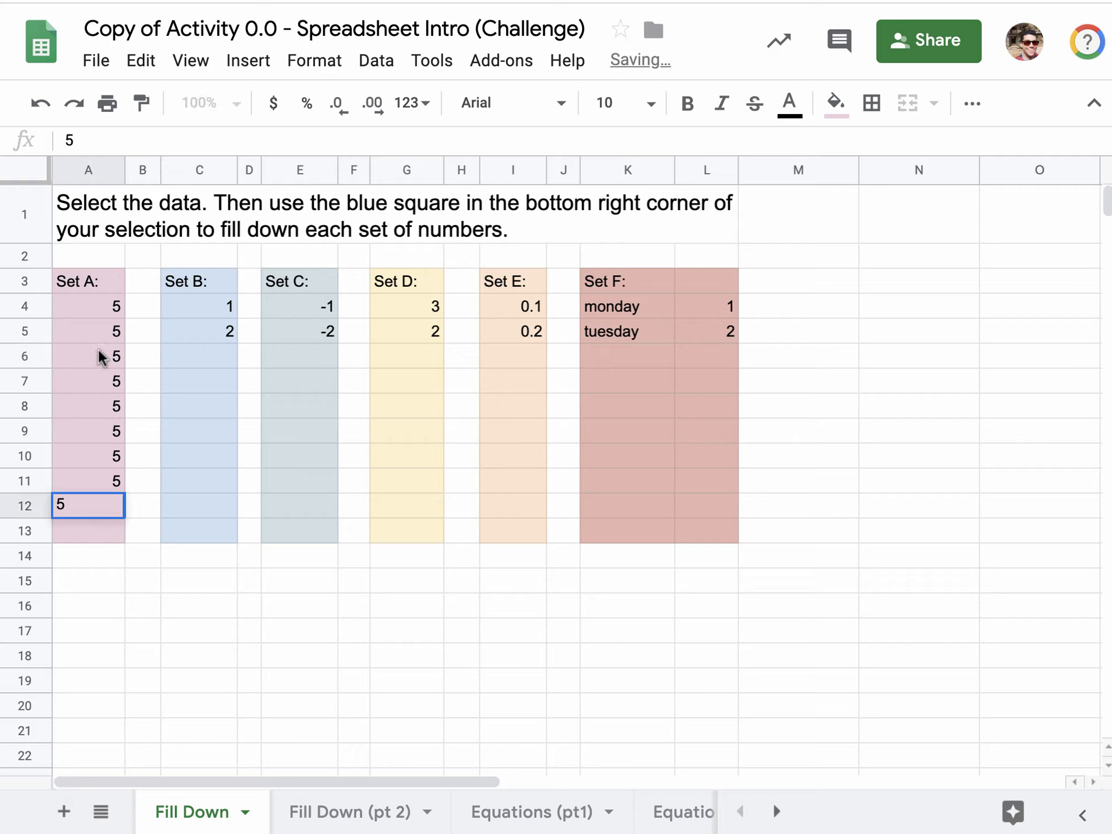
pyautogui.click(137, 437)
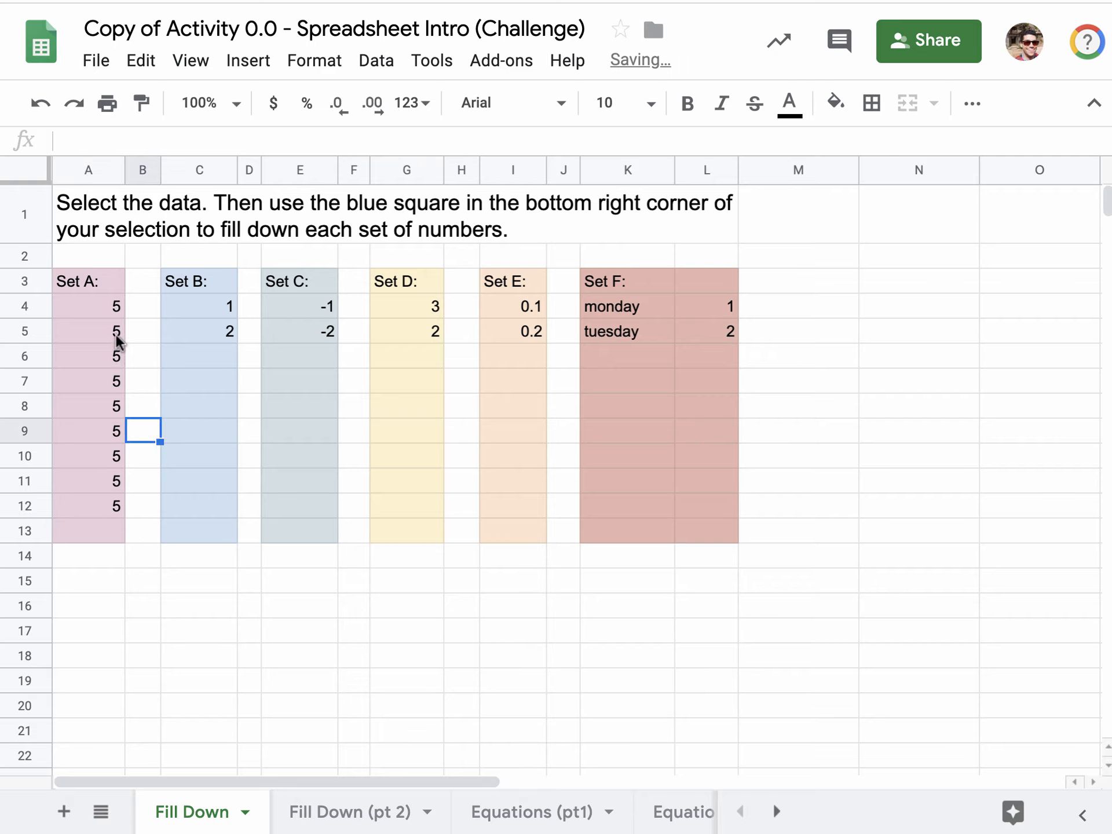
# Undo the individual entries of 5 made below row 5 in Set A.
pyautogui.hotkey('ctrl', 'z')
pyautogui.hotkey('ctrl', 'z')
pyautogui.hotkey('ctrl', 'z')
pyautogui.hotkey('ctrl', 'z')
pyautogui.hotkey('ctrl', 'z')
pyautogui.hotkey('ctrl', 'z')
pyautogui.hotkey('ctrl', 'z')
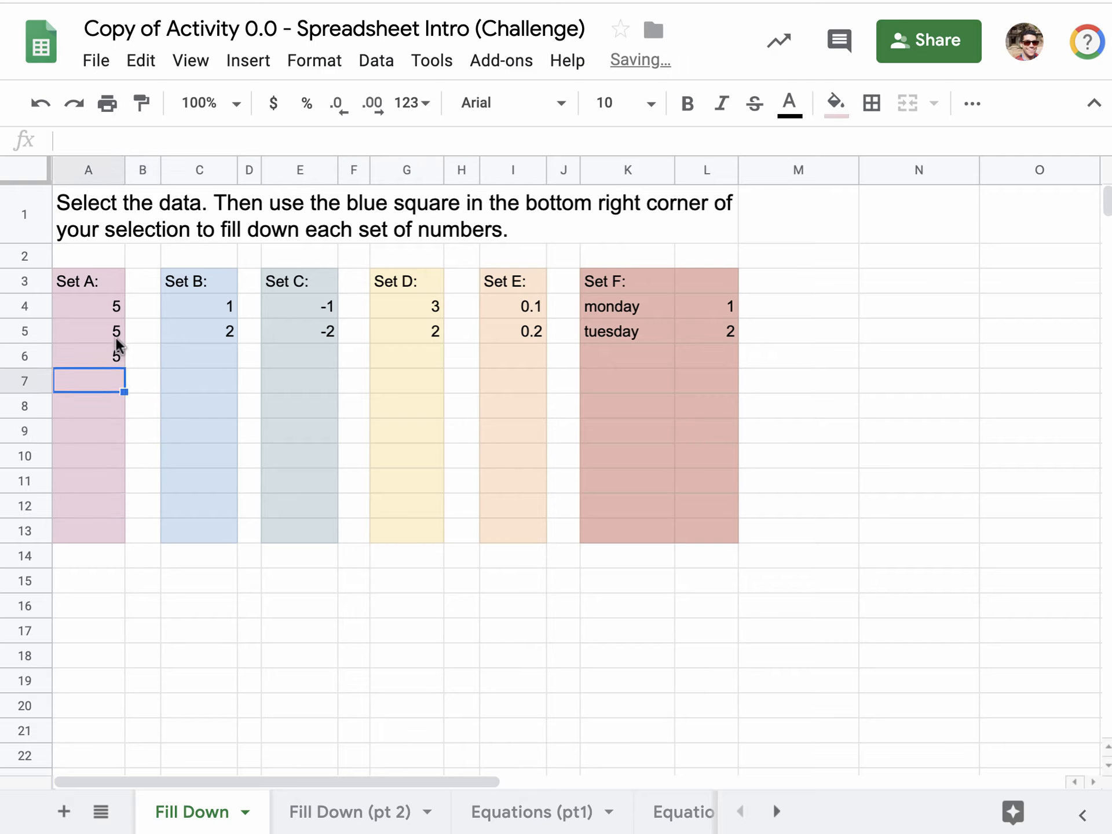
# Fill Set A down to row 13 from its two starting values in A4:A5.
pyautogui.moveTo(110, 294); pyautogui.dragTo(113, 335)
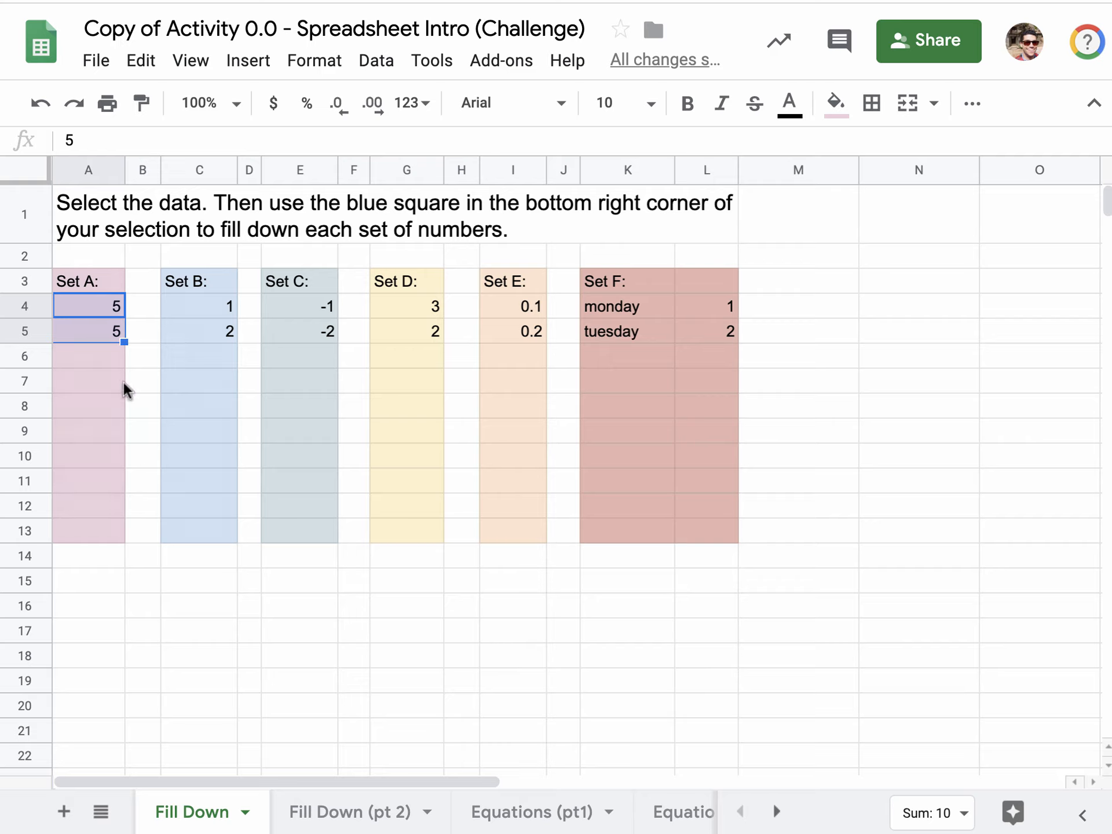
pyautogui.click(126, 343)
pyautogui.moveTo(125, 343); pyautogui.dragTo(124, 532)
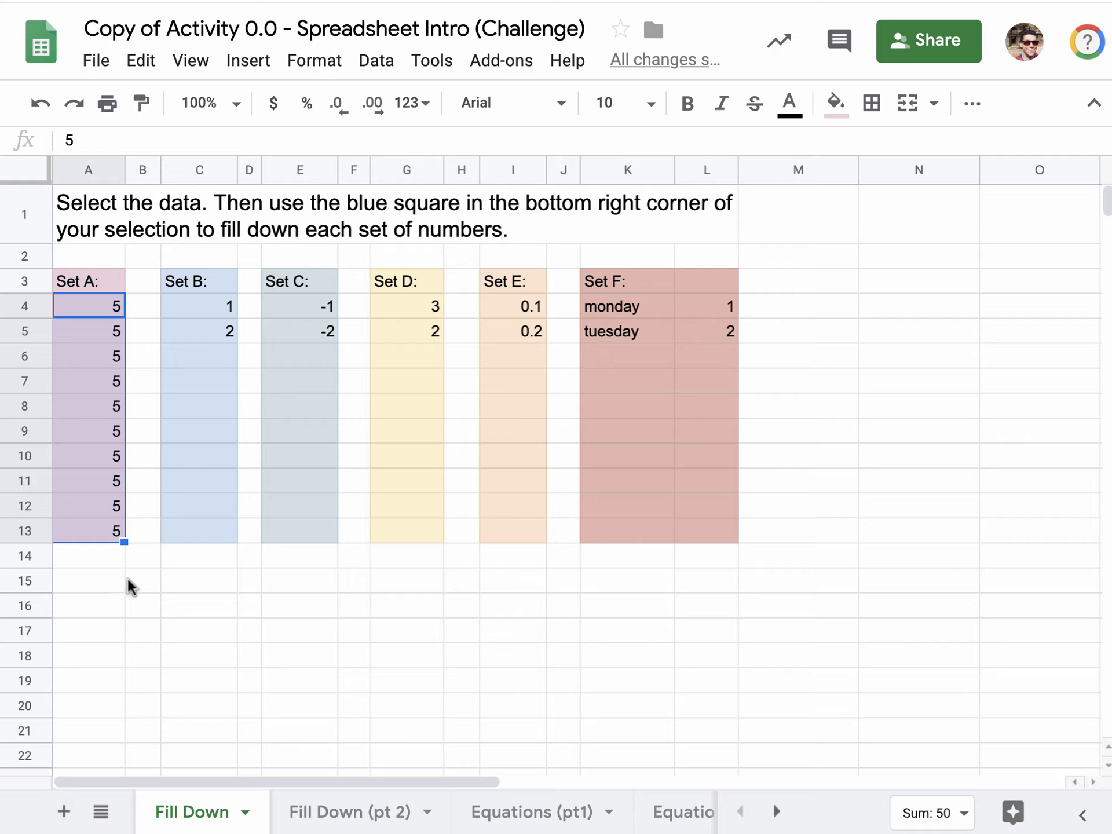
# Enter 3, 4, 5 and 67 one by one in Set B cells C6 through C9.
pyautogui.click(211, 358)
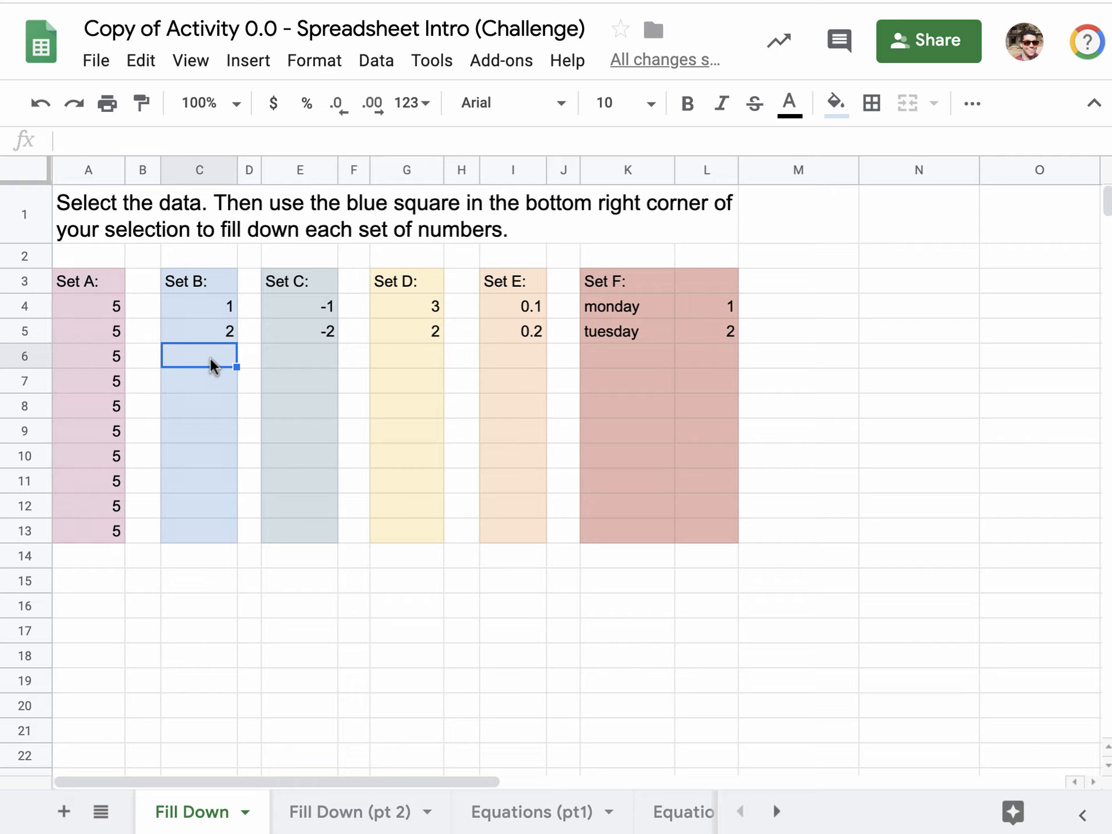
pyautogui.write('3')
pyautogui.press('Return')
pyautogui.write('4')
pyautogui.press('Return')
pyautogui.write('5')
pyautogui.press('Return')
pyautogui.write('67')
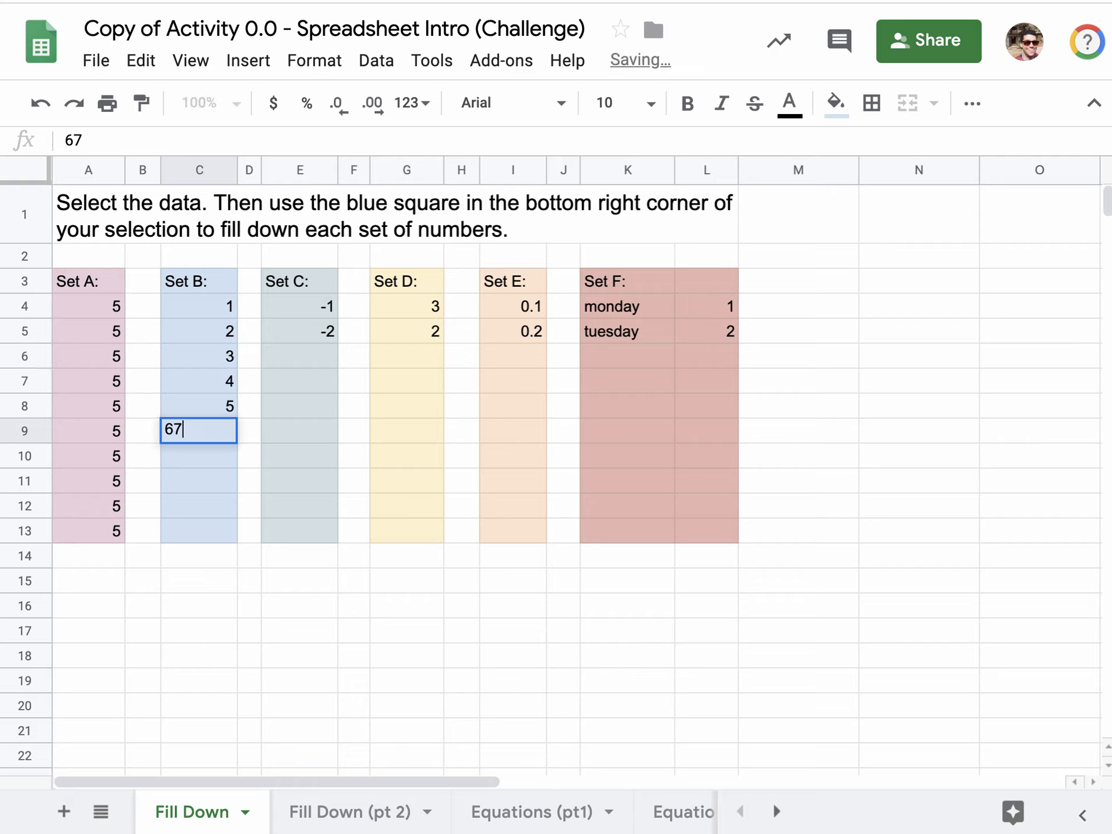
pyautogui.press('Return')
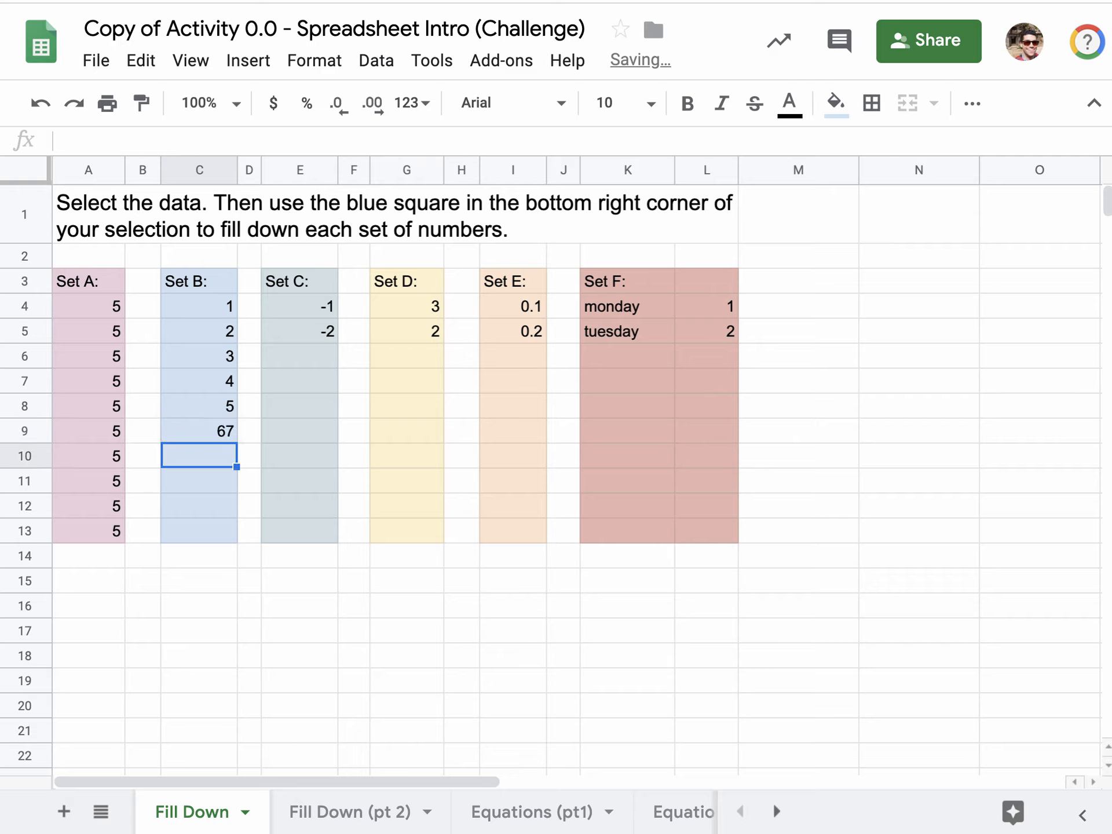
# Replace the entry in C9 with 6 and enter 7 in C10 of Set B.
pyautogui.press('Up')
pyautogui.press('Delete')
pyautogui.write('6')
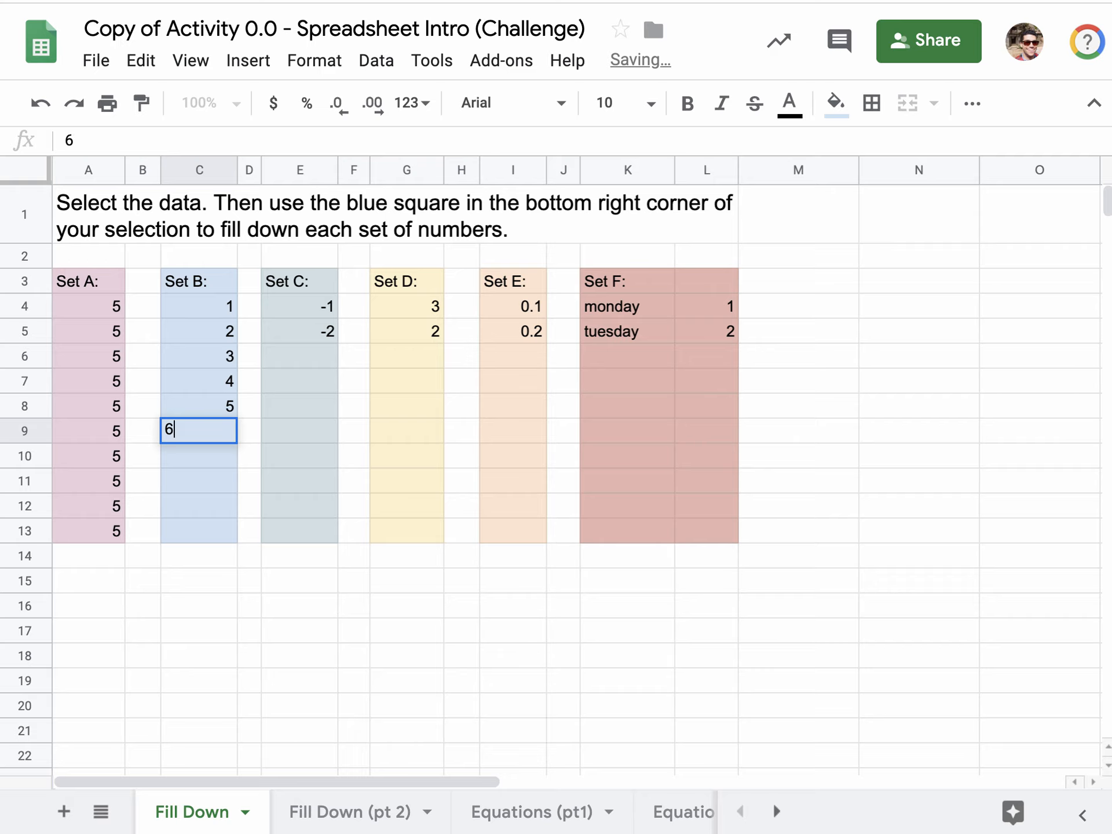
pyautogui.press('Return')
pyautogui.write('7')
pyautogui.click(222, 493)
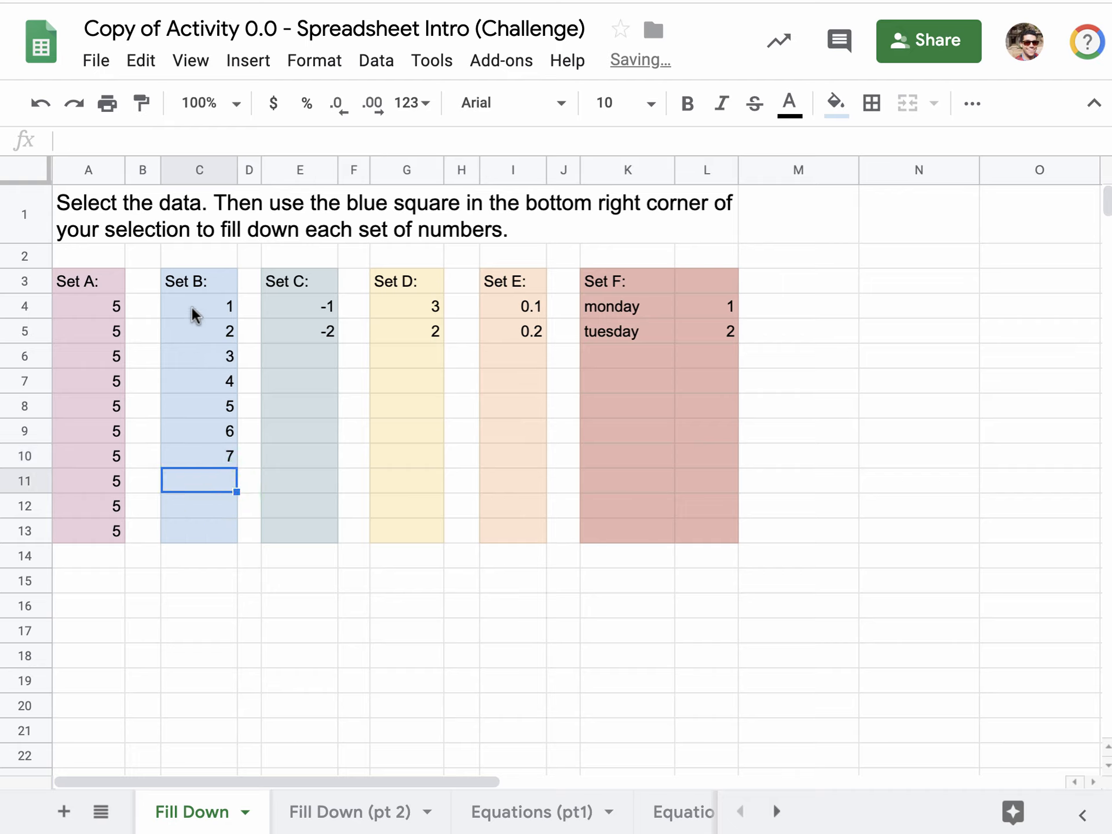
# Remove the individual entries from C6 to C10 in Set B, leaving the filled Set A values in place.
pyautogui.press('Up')
pyautogui.press('Delete')
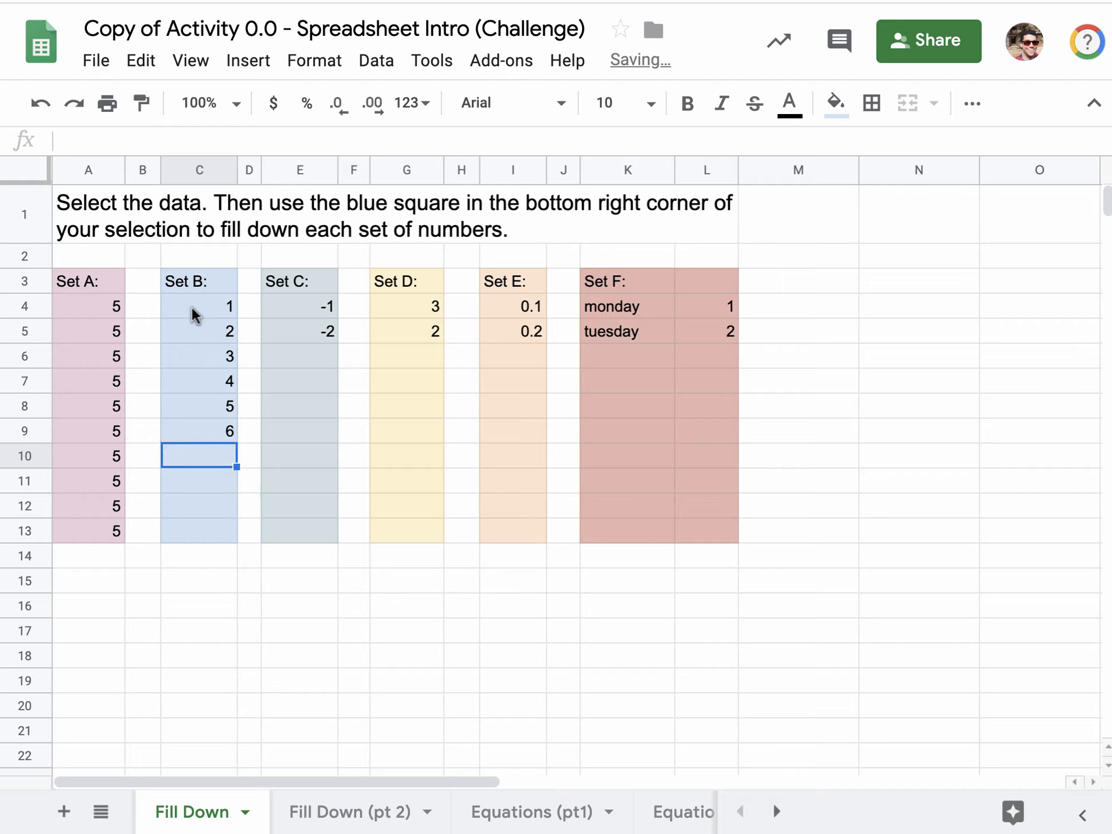
pyautogui.press('Up')
pyautogui.press('Delete')
pyautogui.press('Up')
pyautogui.press('Delete')
pyautogui.press('Up')
pyautogui.press('Delete')
pyautogui.press('Up')
pyautogui.press('Delete')
pyautogui.hotkey('ctrl', 'z')
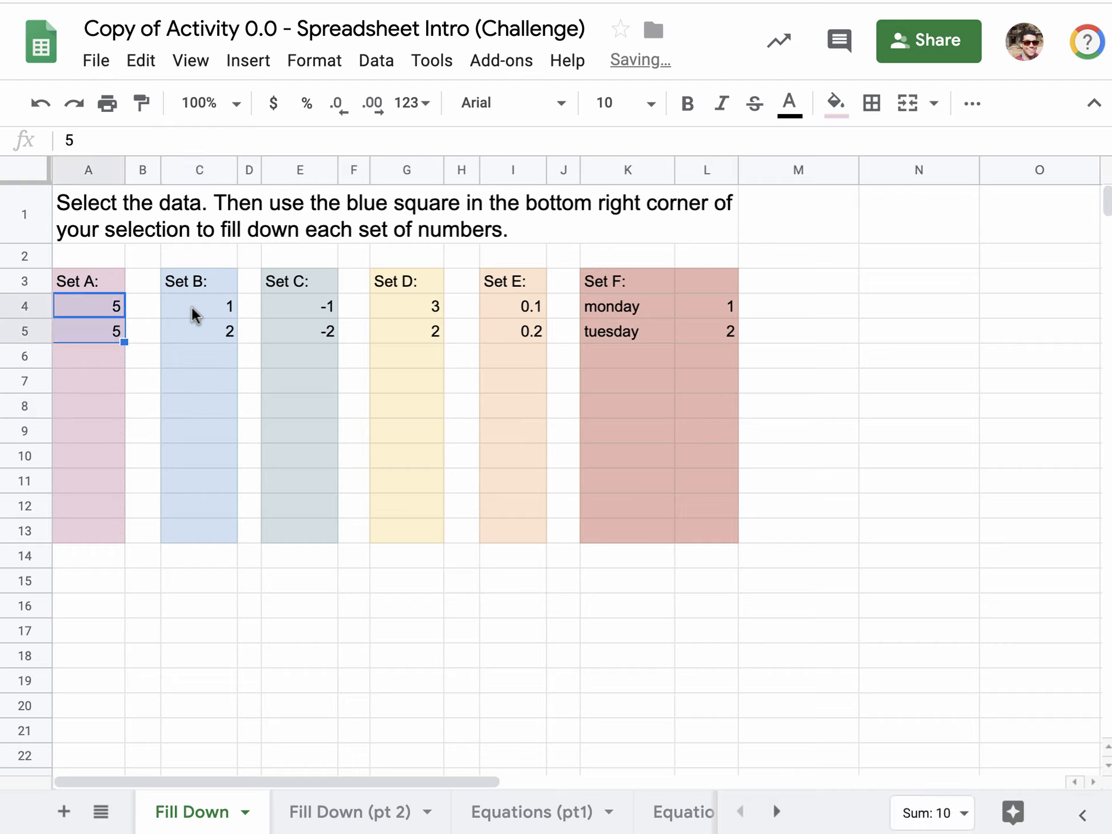
pyautogui.hotkey('ctrl', 'y')
# Fill Sets B, C, D and E down to row 13, each from its first two values.
pyautogui.click(191, 308)
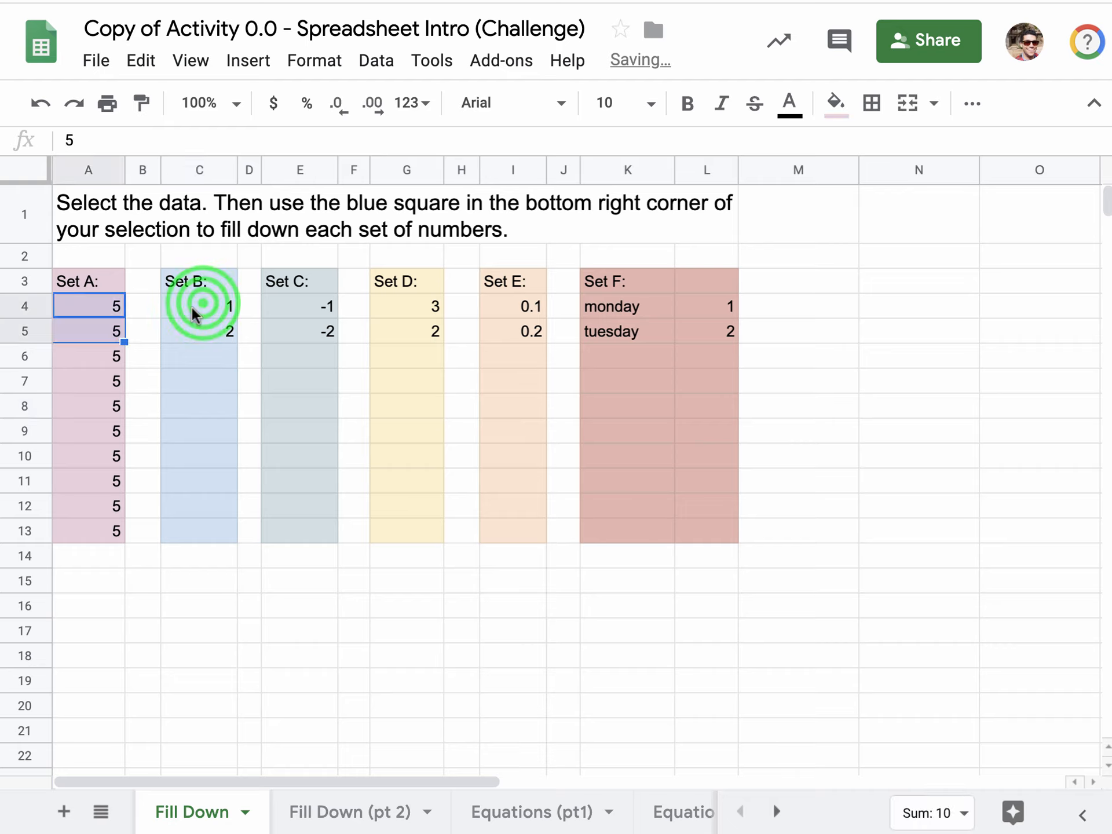
pyautogui.moveTo(212, 323); pyautogui.dragTo(238, 539)
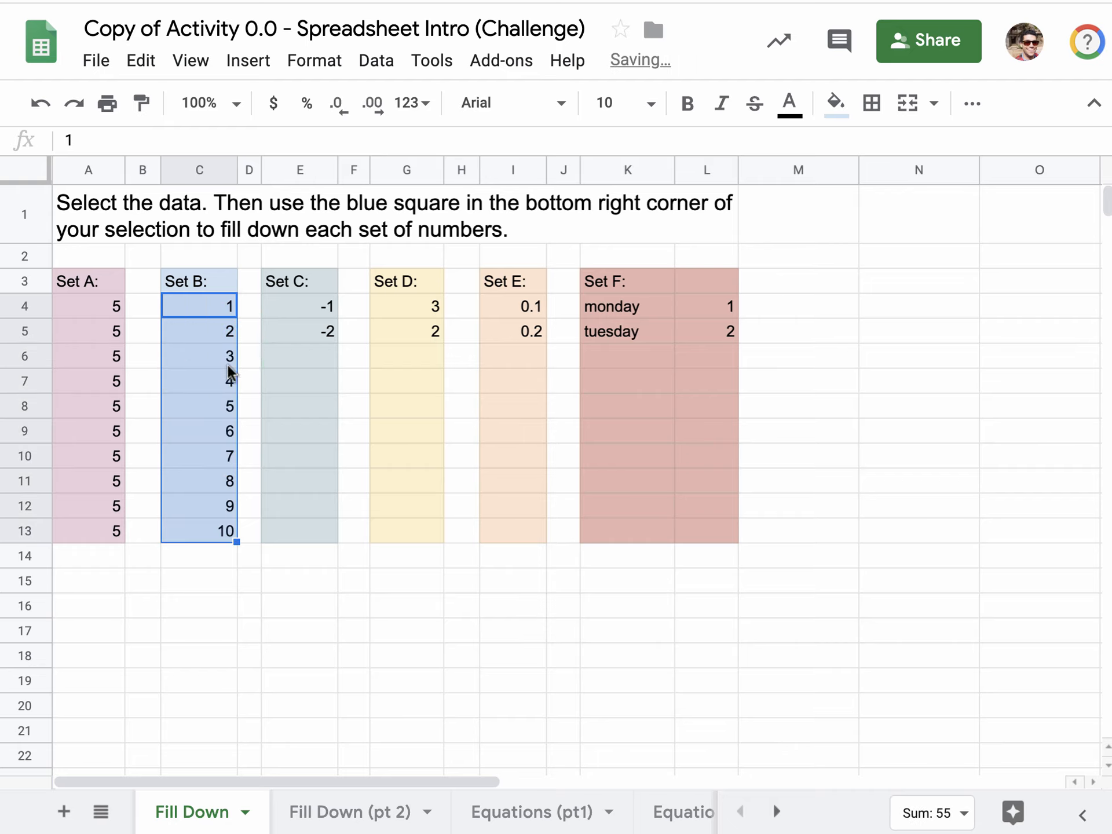
pyautogui.moveTo(316, 302); pyautogui.dragTo(348, 536)
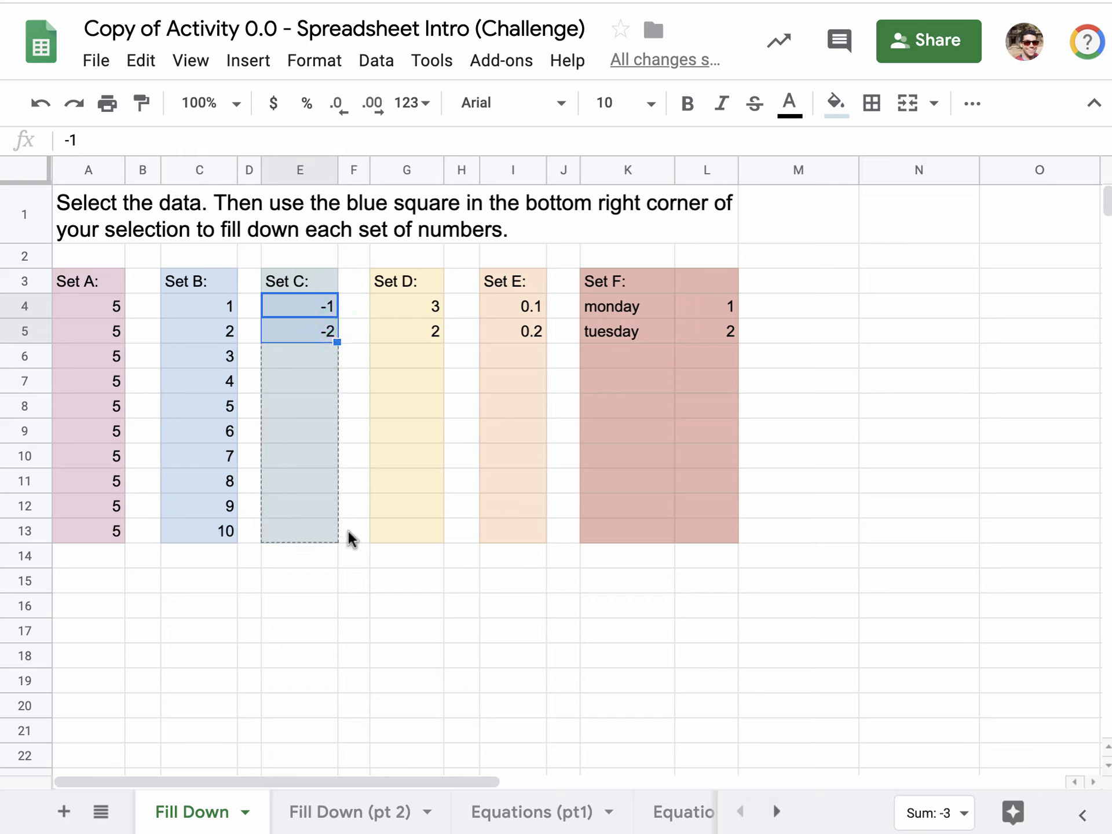
pyautogui.moveTo(427, 310); pyautogui.dragTo(446, 541)
pyautogui.moveTo(536, 306); pyautogui.dragTo(551, 542)
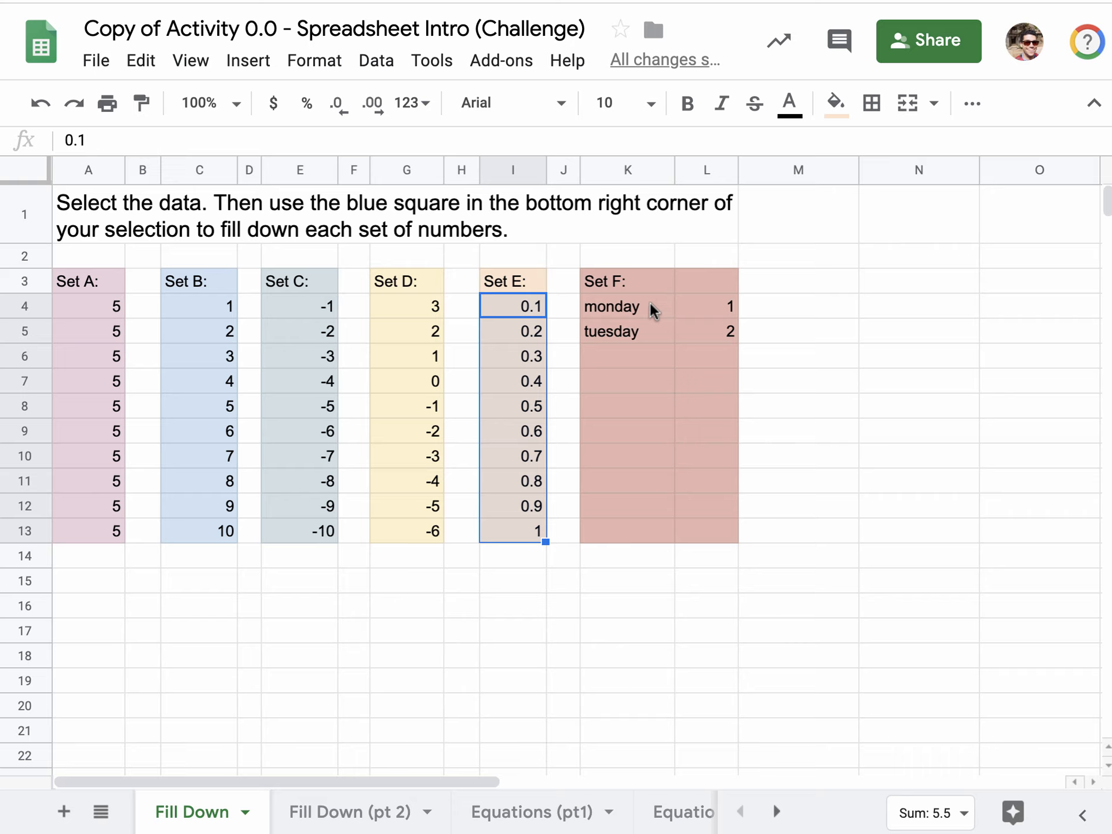
# Fill Set F down to row 13 from the weekday and number pairs in K4:L5.
pyautogui.moveTo(649, 301); pyautogui.dragTo(694, 331)
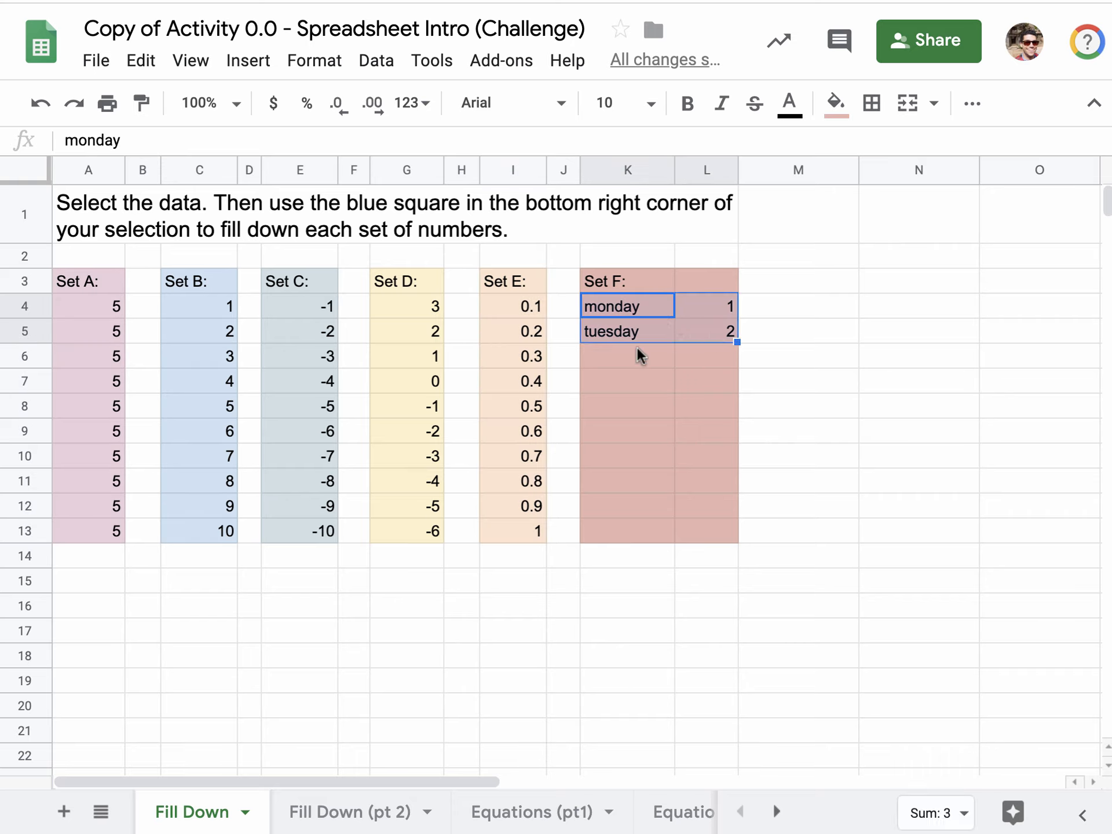
pyautogui.click(736, 341)
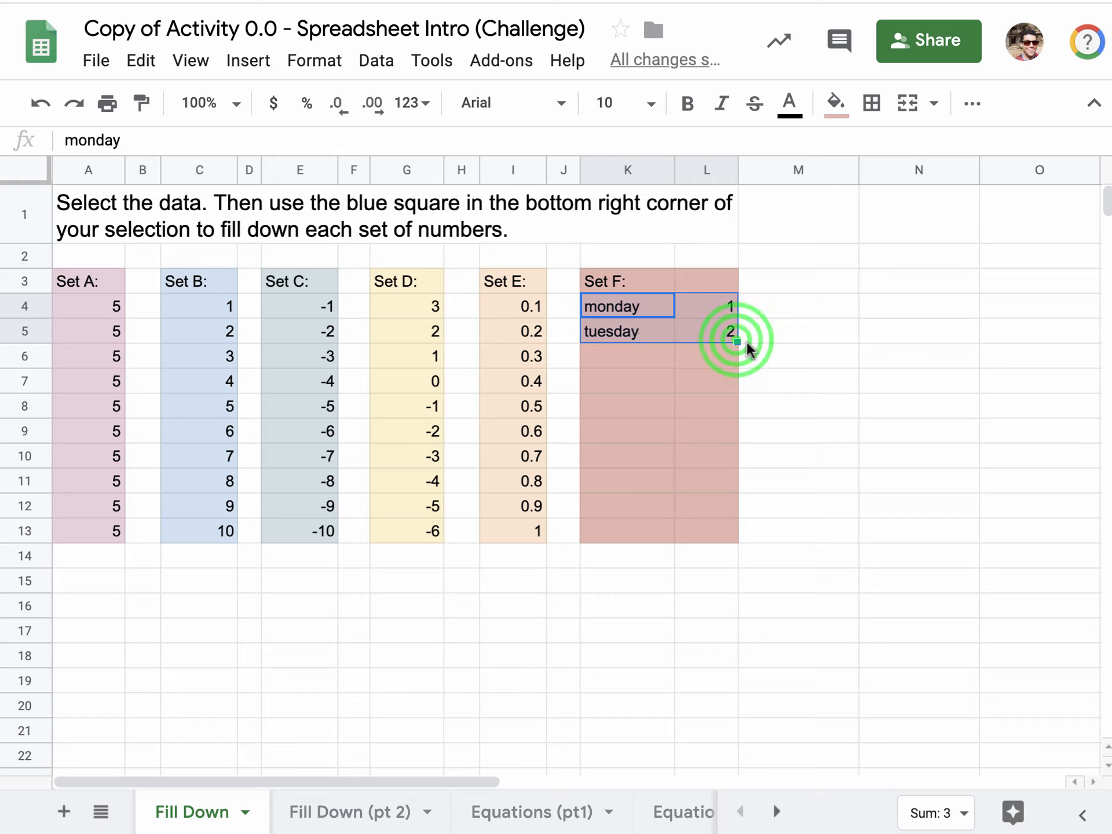
pyautogui.moveTo(737, 341); pyautogui.dragTo(740, 532)
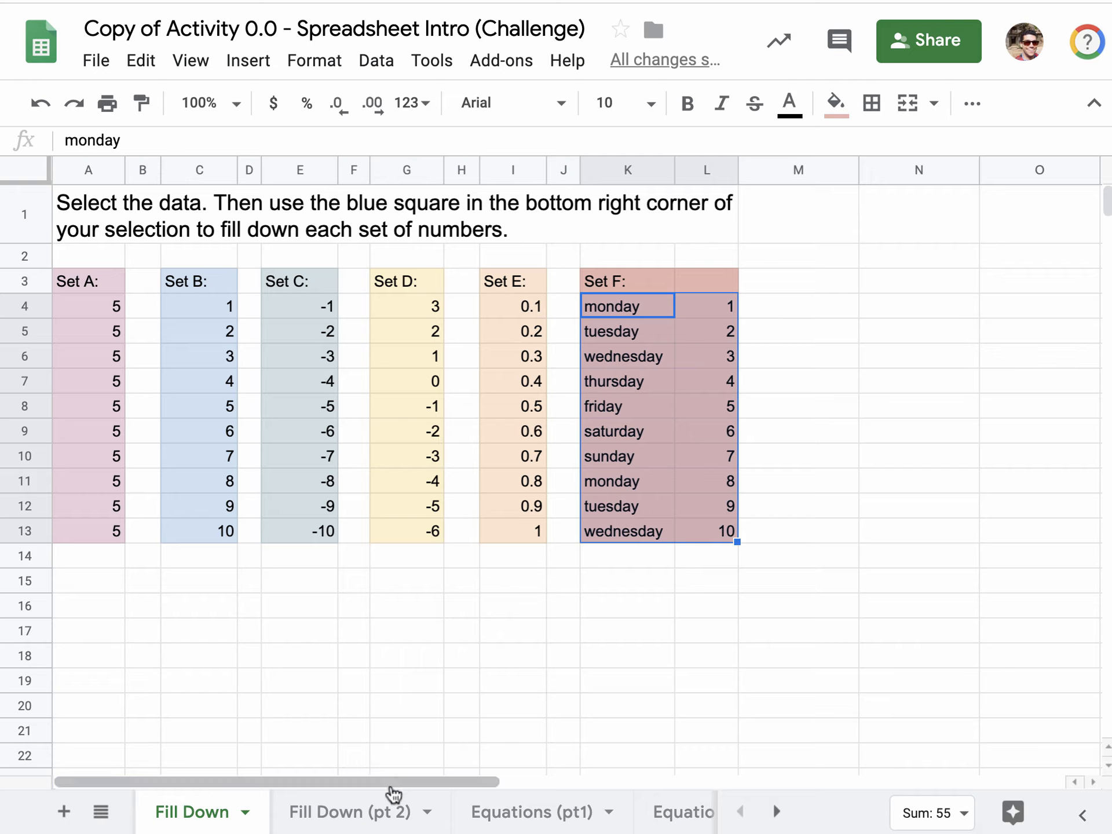
# On the Fill Down (pt 2) sheet, fill the colors across to column E and down to row 20.
pyautogui.click(380, 808)
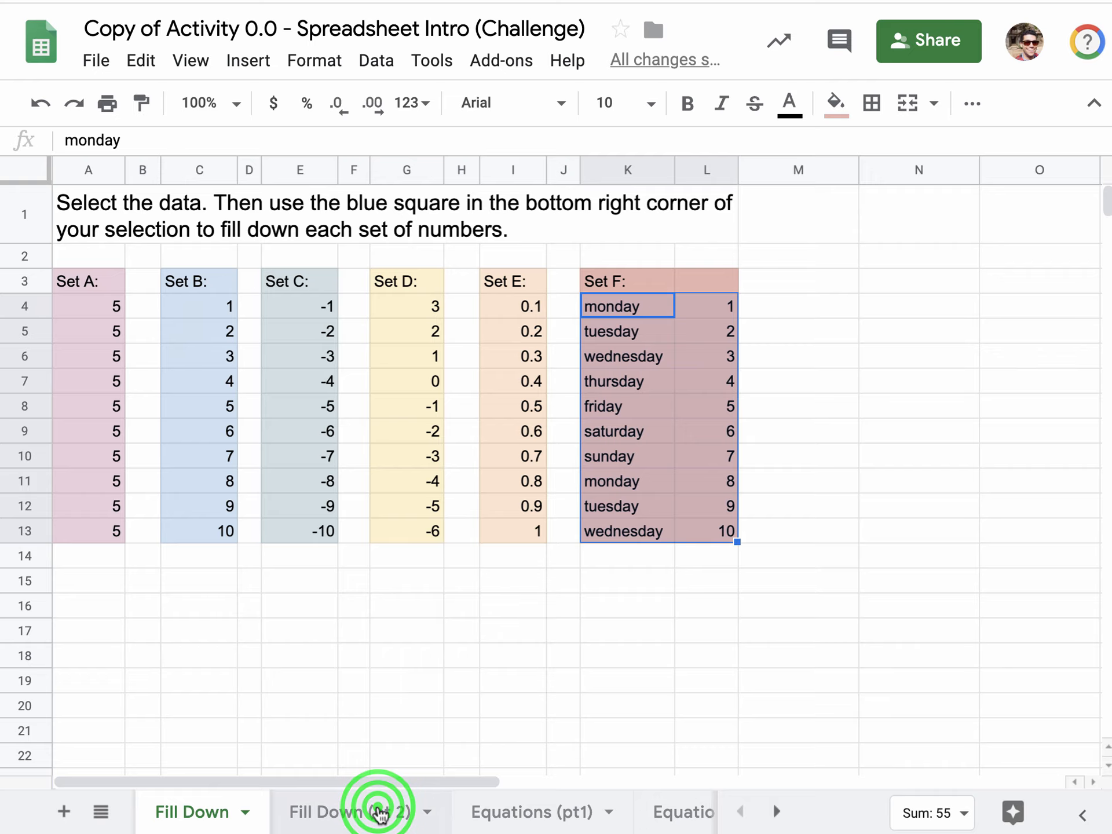
pyautogui.moveTo(126, 245)
pyautogui.mouseDown()
pyautogui.moveTo(154, 397)
pyautogui.moveTo(170, 406)
pyautogui.moveTo(586, 422)
pyautogui.moveTo(584, 444)
pyautogui.mouseUp()
pyautogui.moveTo(654, 409); pyautogui.dragTo(661, 683)
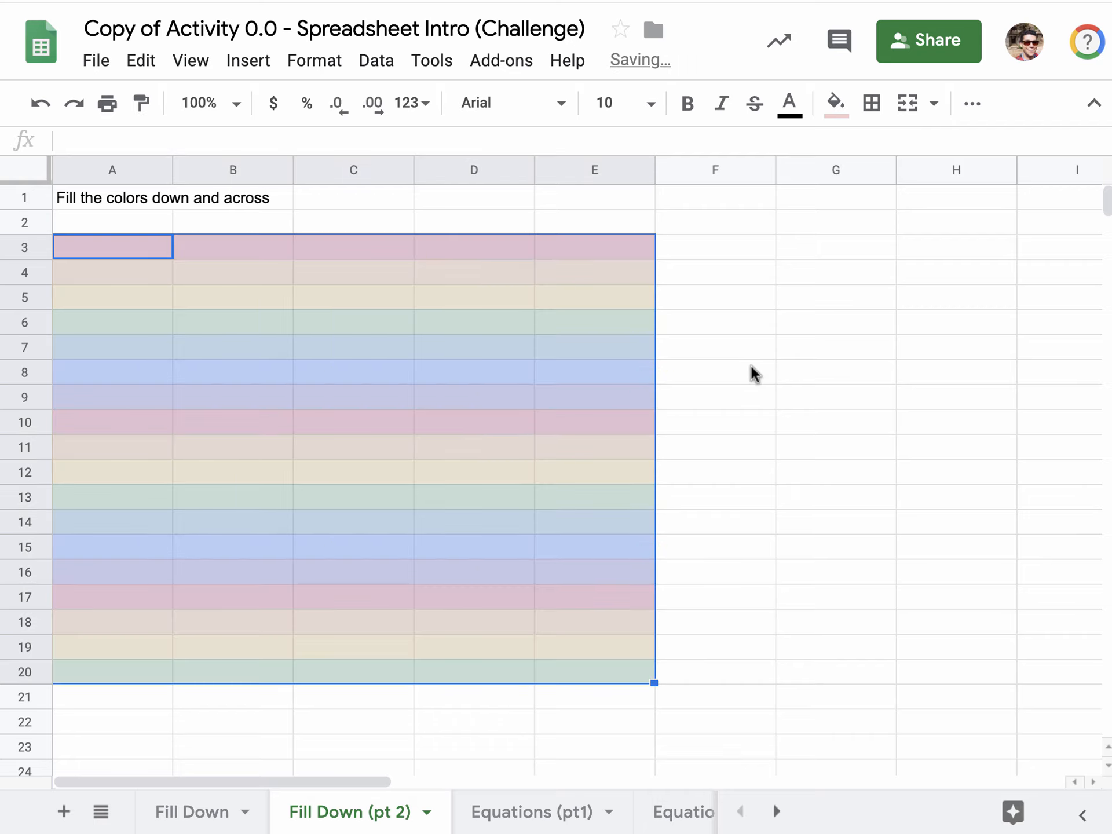
# Return to the Fill Down sheet and clear the filled values of all sets in A6:L13.
pyautogui.click(182, 803)
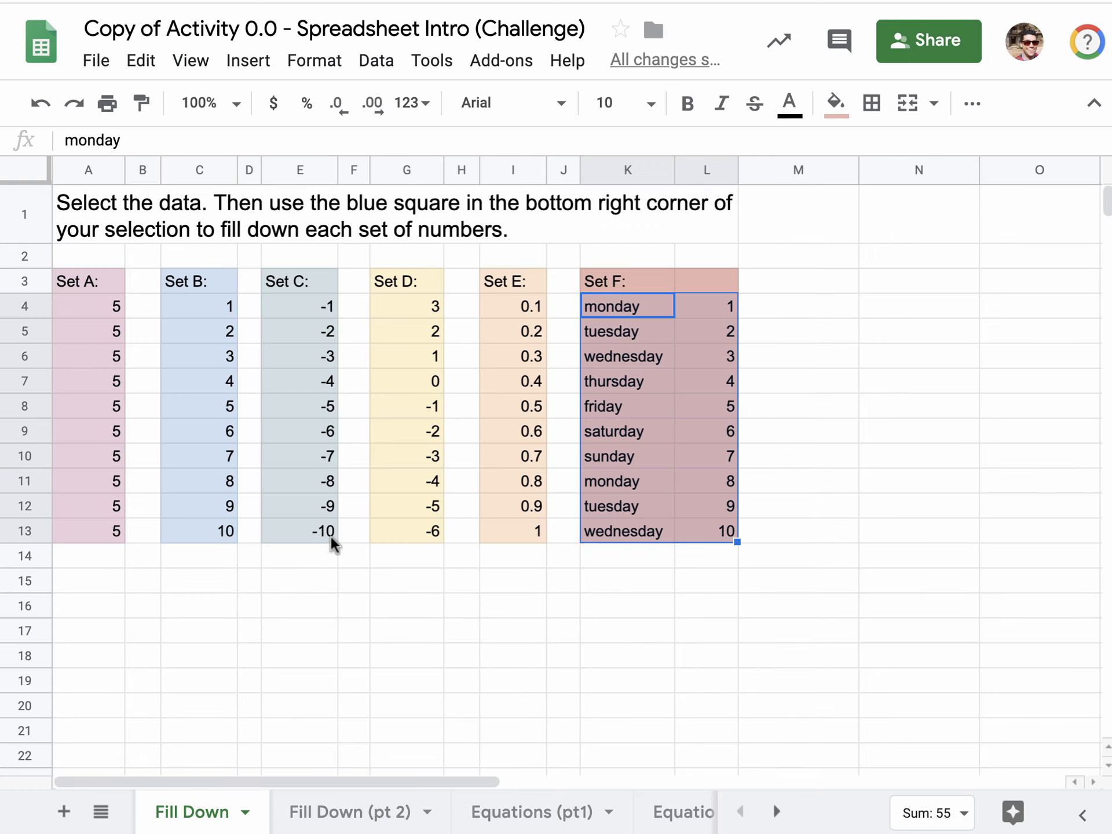
pyautogui.click(318, 633)
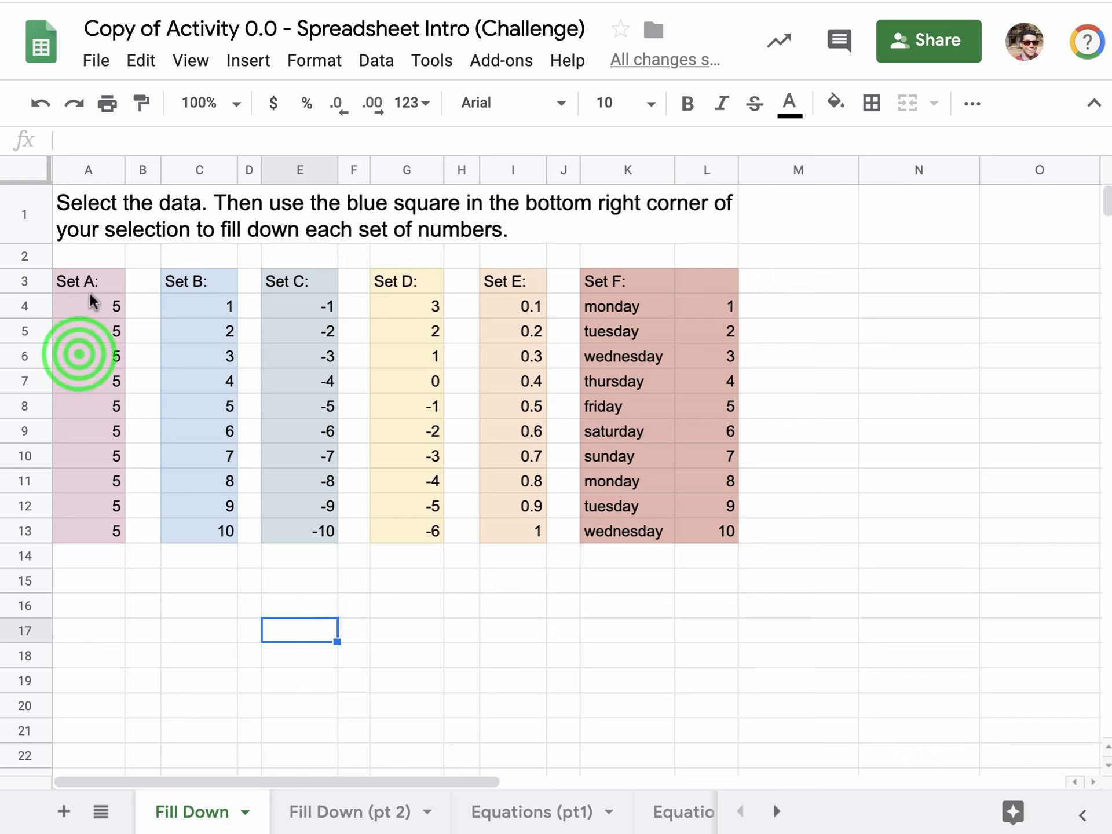
pyautogui.moveTo(81, 355); pyautogui.dragTo(732, 534)
pyautogui.press('Delete')
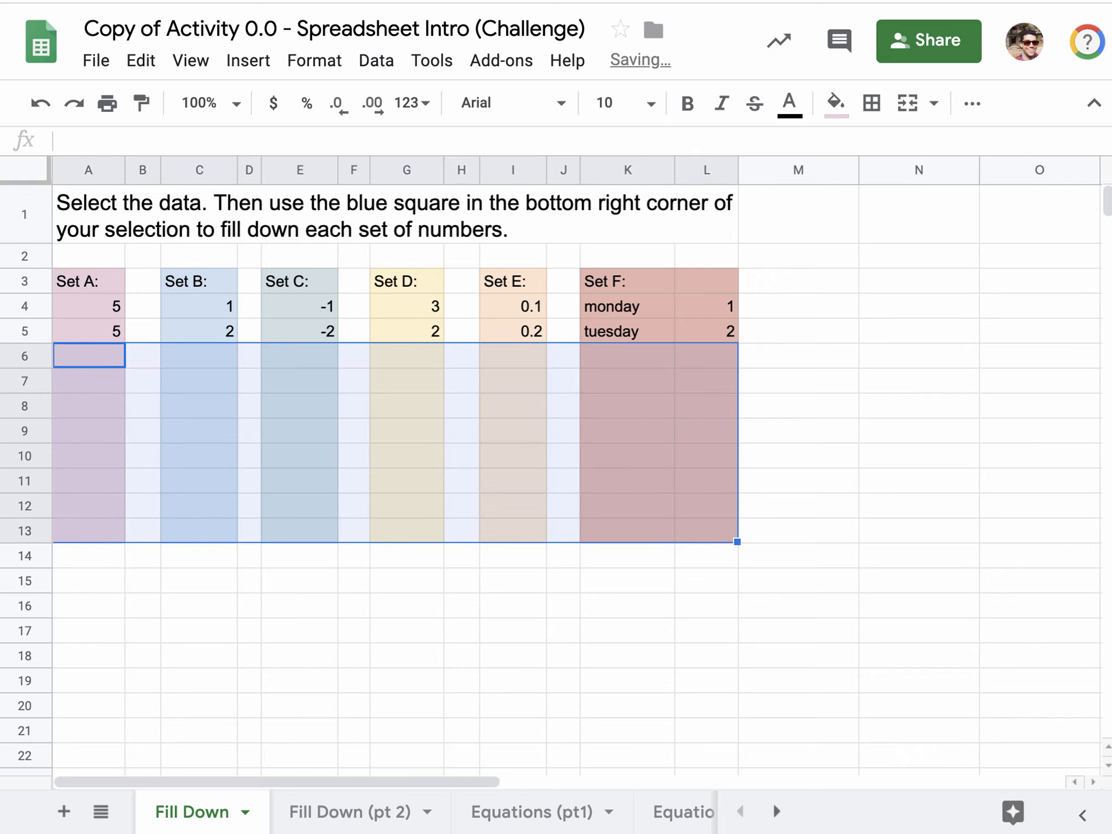
# Fill all six sets down to row 13 at once from their starting values in A4:L5.
pyautogui.click(398, 376)
pyautogui.moveTo(90, 301); pyautogui.dragTo(710, 343)
pyautogui.moveTo(737, 341); pyautogui.dragTo(733, 542)
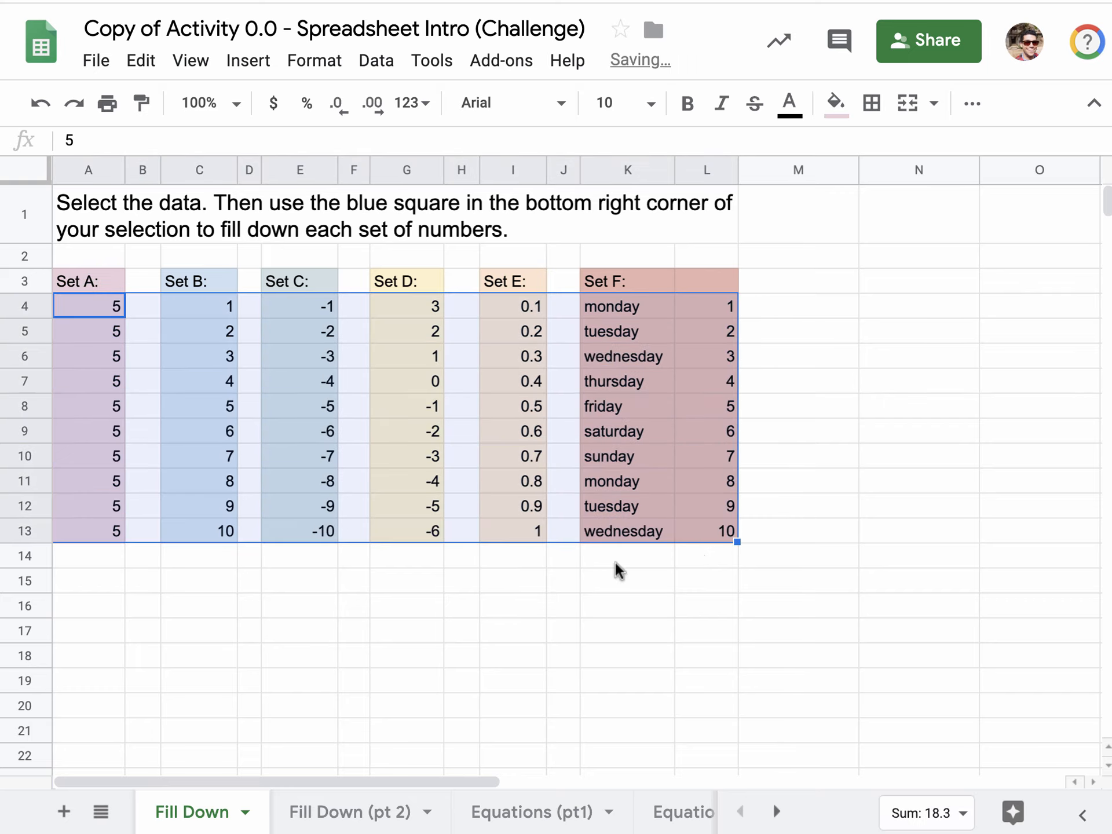